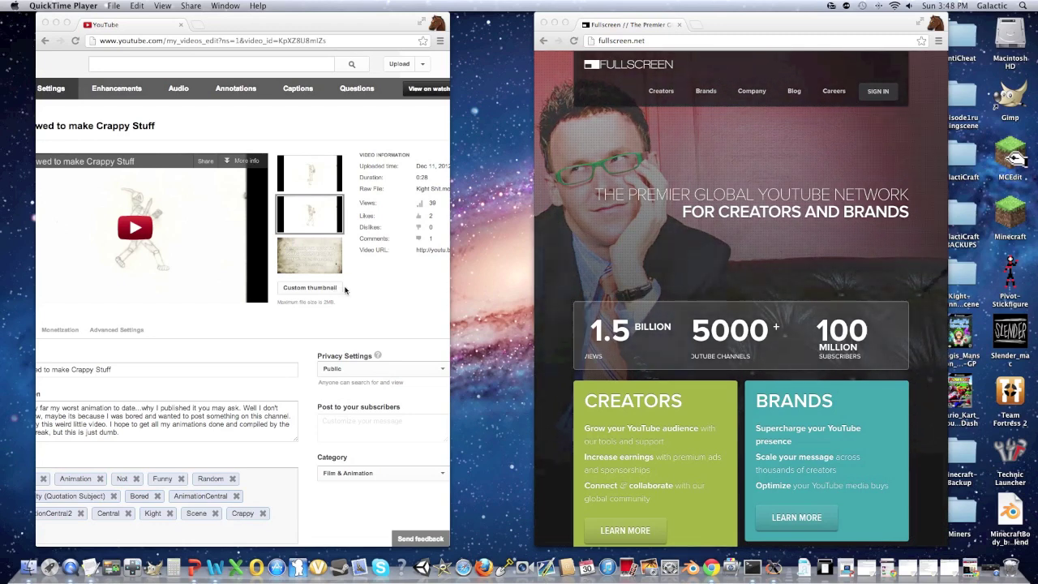
Step: Bring the YouTube video editor window into focus
scroll(357, 284, right, 3)
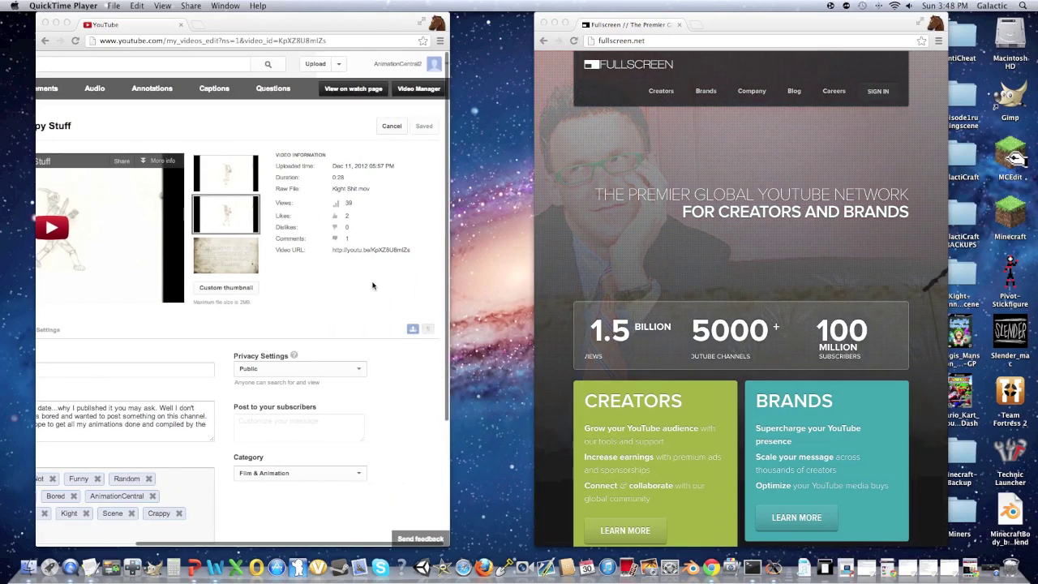
click(373, 286)
scroll(373, 286, left, 5)
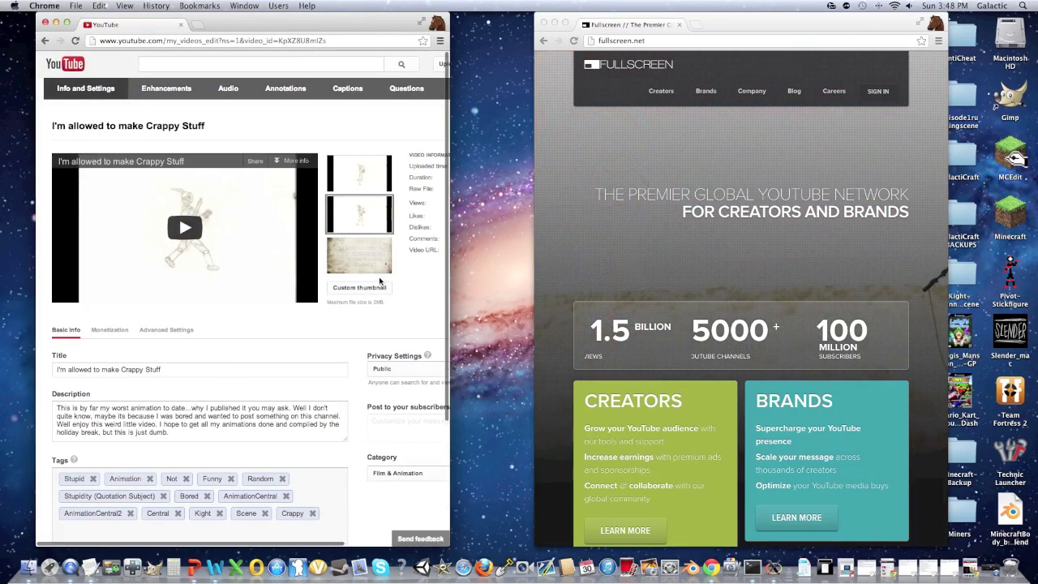
scroll(384, 288, right, 5)
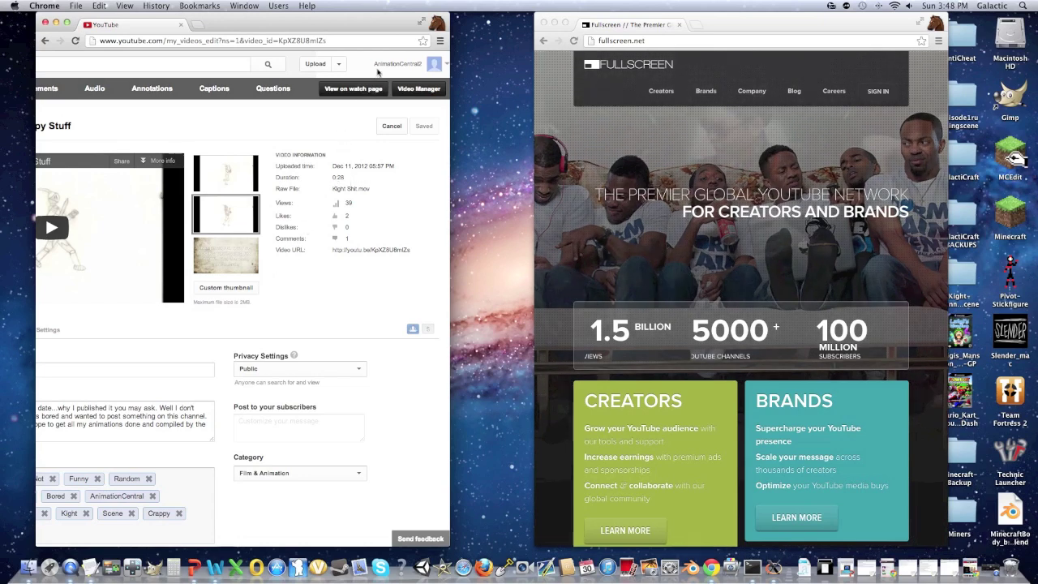
Step: Upload AC.png from Downloads as the video's custom thumbnail and let it save
click(240, 288)
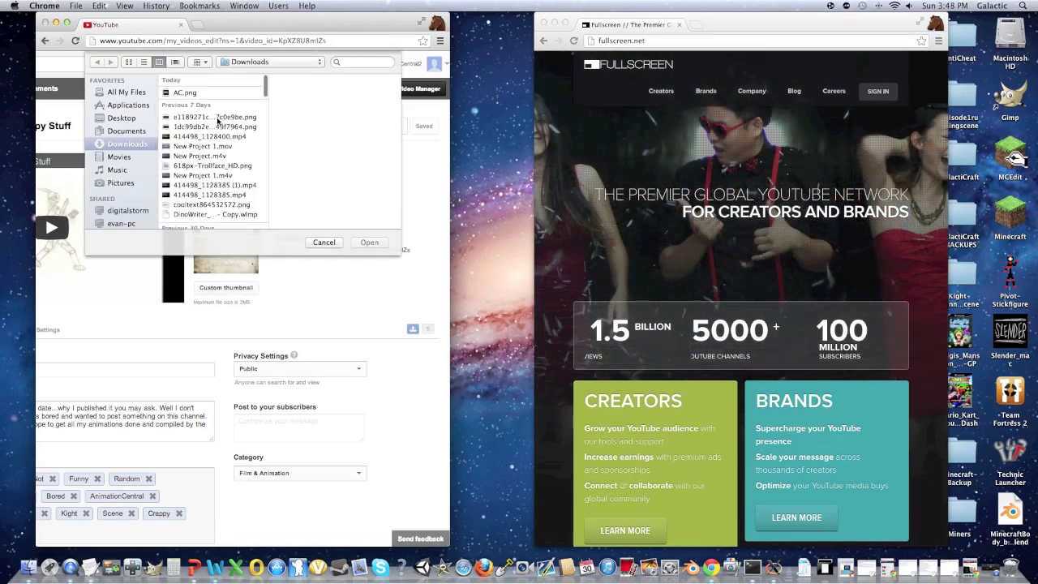
click(208, 94)
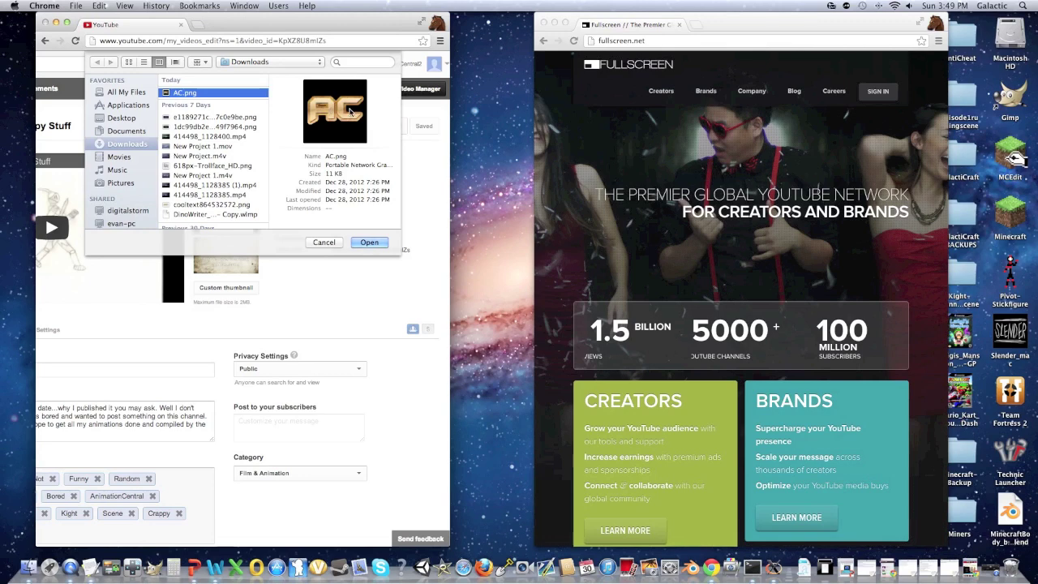
click(369, 243)
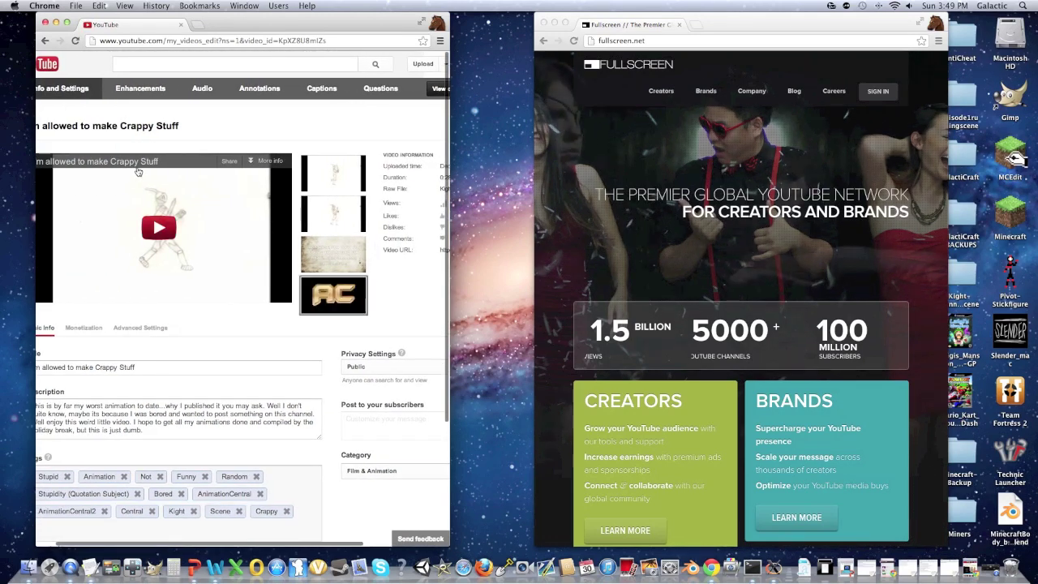
scroll(189, 157, right, 3)
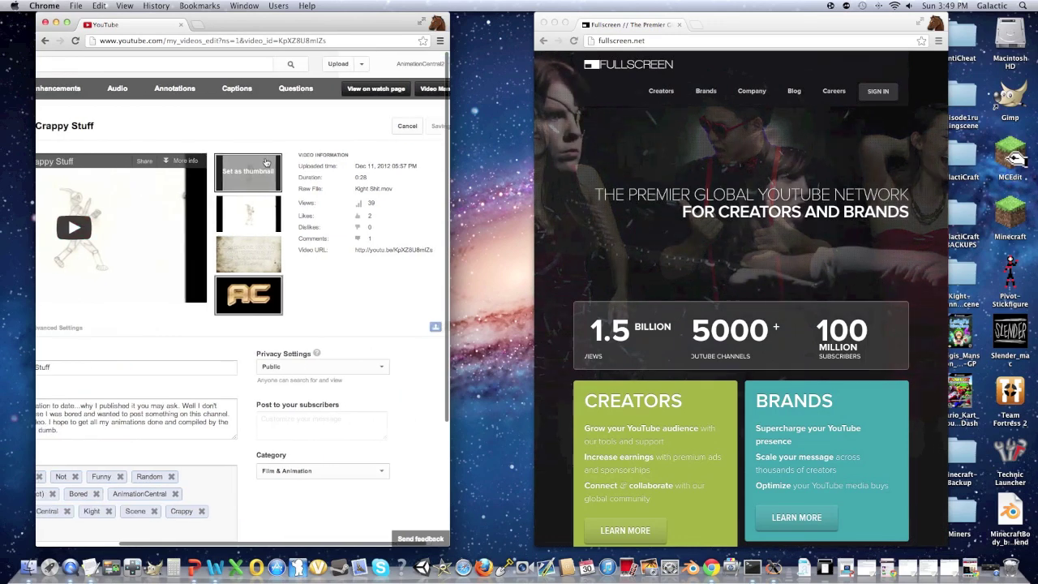
scroll(265, 161, right, 5)
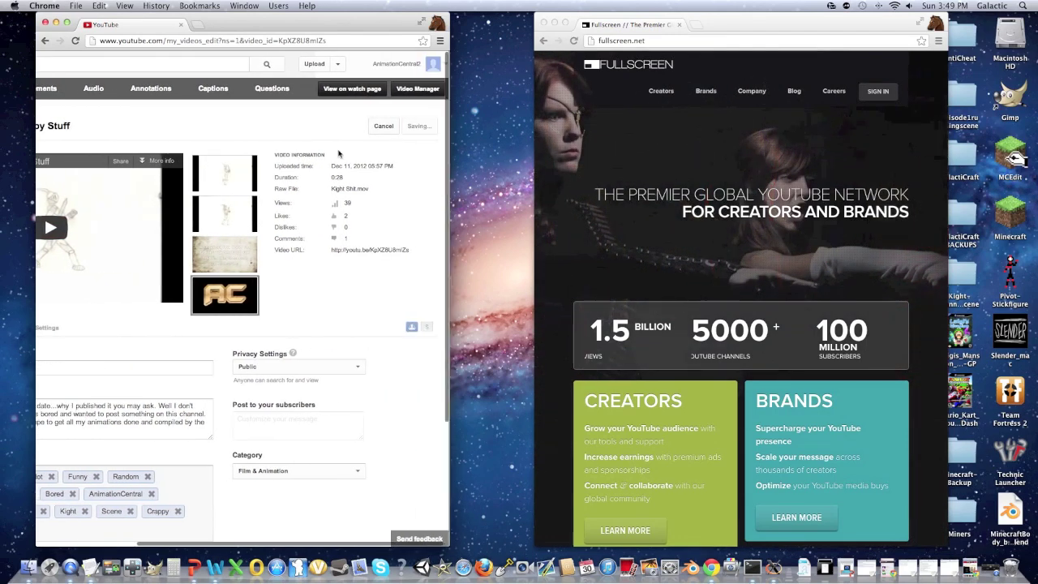
scroll(410, 136, left, 5)
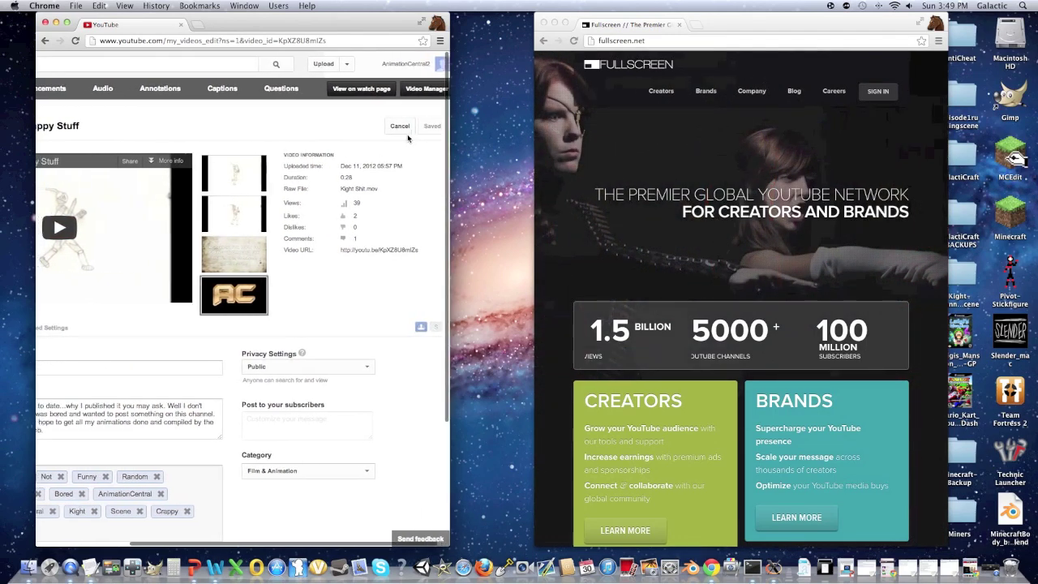
scroll(399, 140, right, 5)
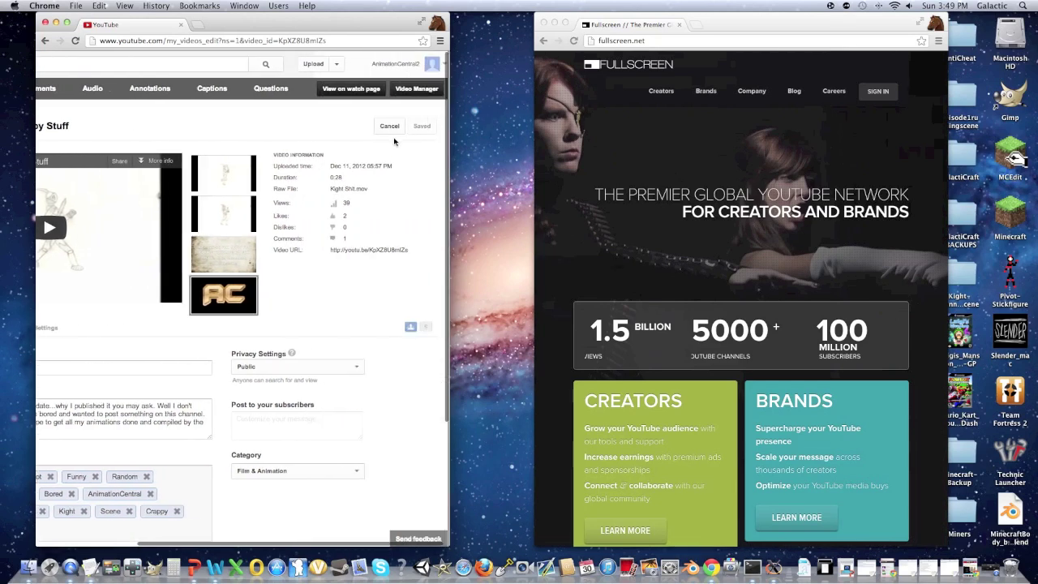
click(396, 63)
Step: Go to Video Manager and scroll the Uploads list to check the gold AC thumbnail
click(378, 98)
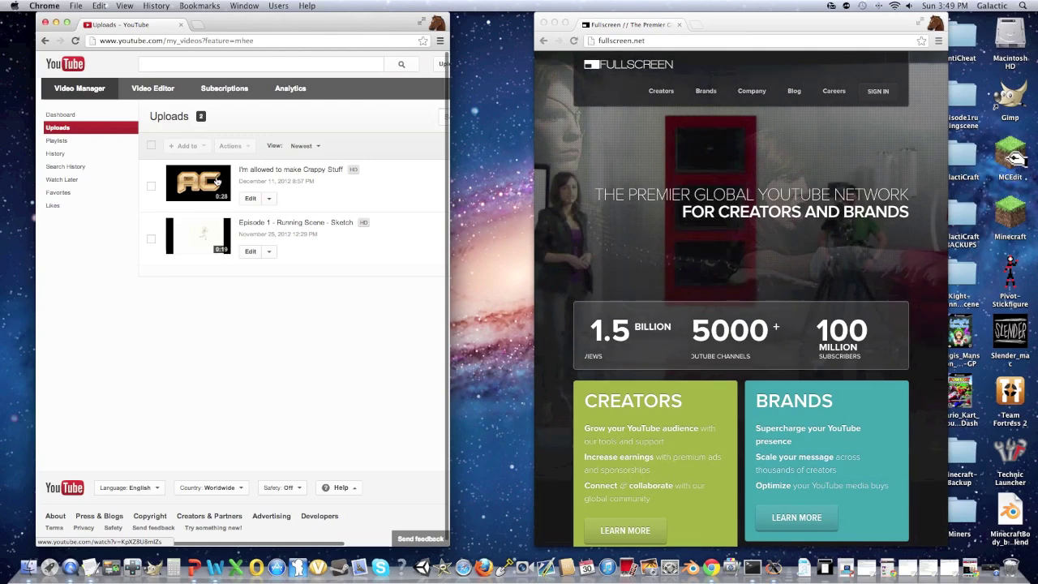
scroll(308, 185, right, 4)
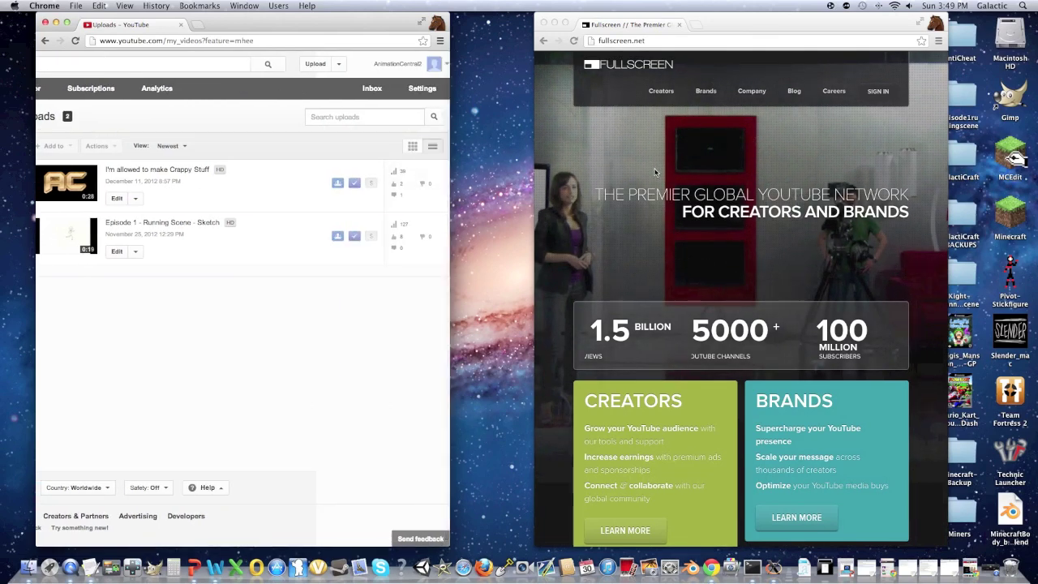
scroll(616, 186, down, 1)
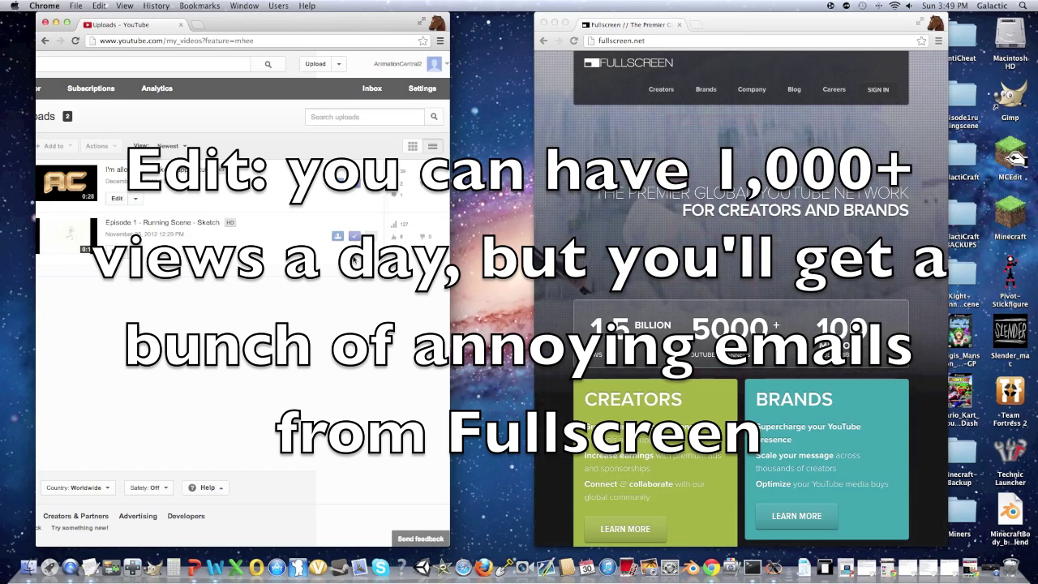
scroll(640, 302, down, 5)
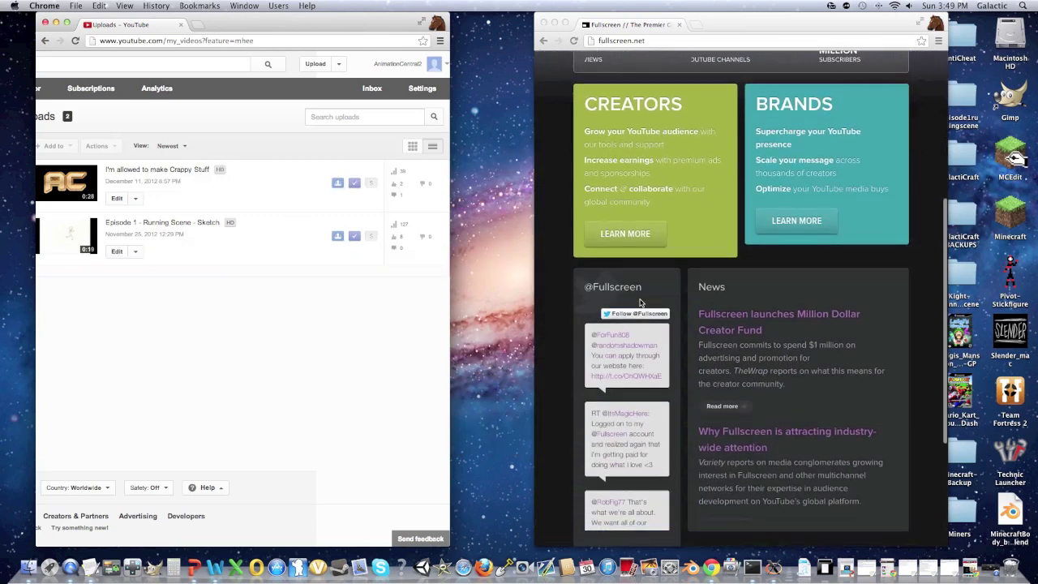
scroll(649, 305, down, 1)
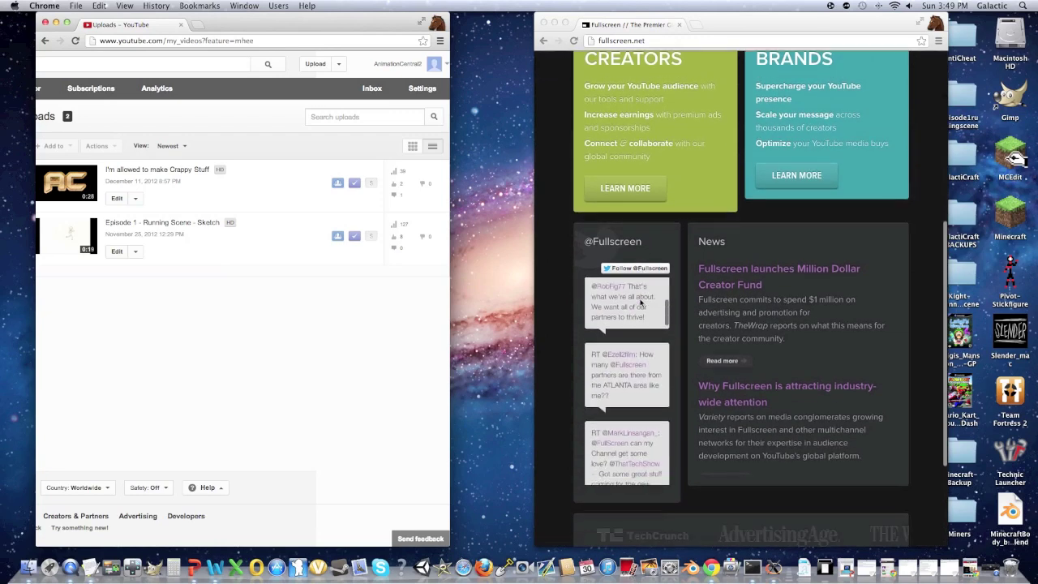
scroll(689, 306, down, 3)
scroll(687, 307, up, 7)
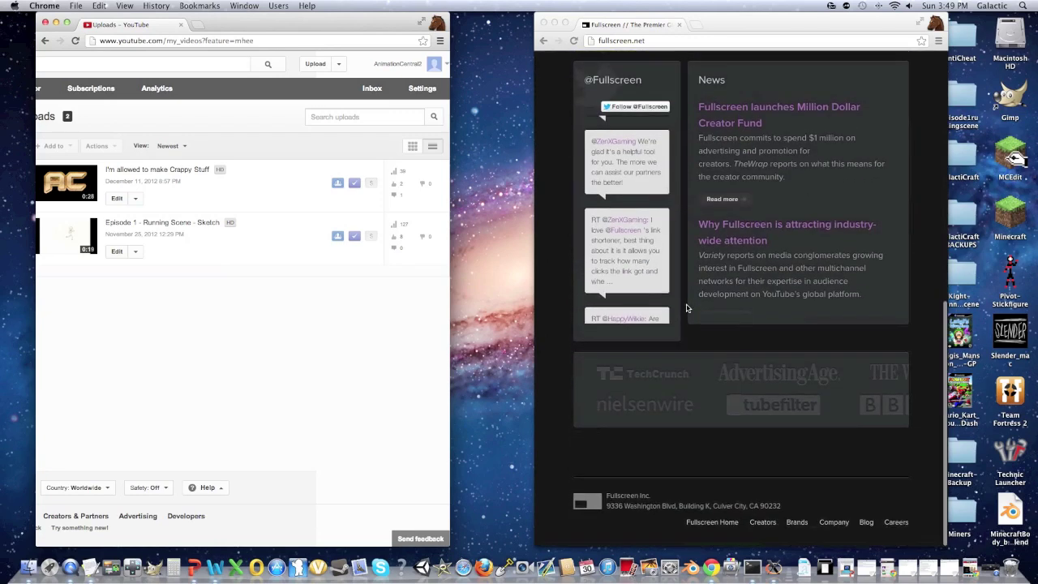
scroll(686, 308, up, 1)
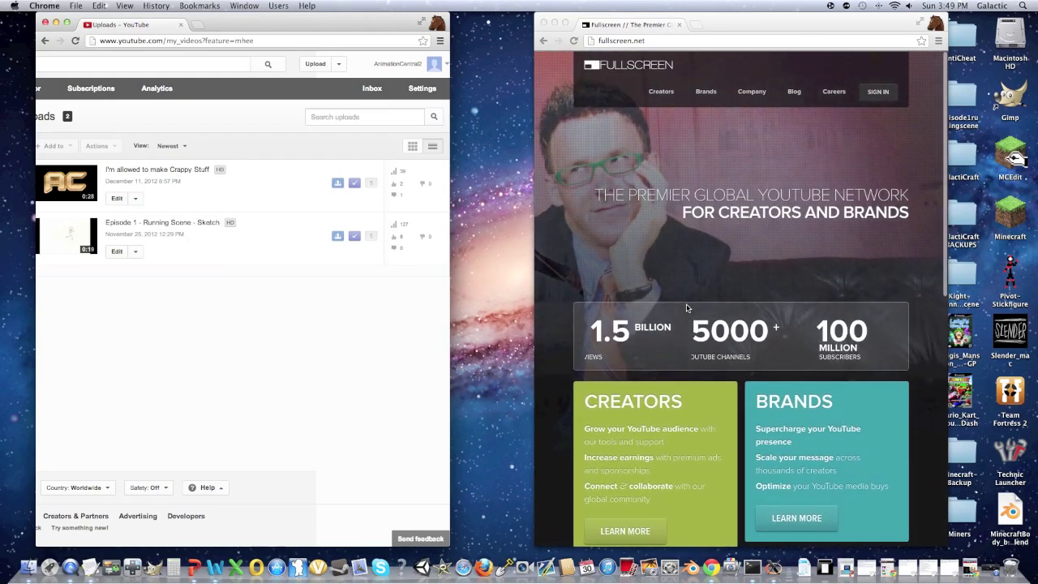
scroll(686, 307, down, 1)
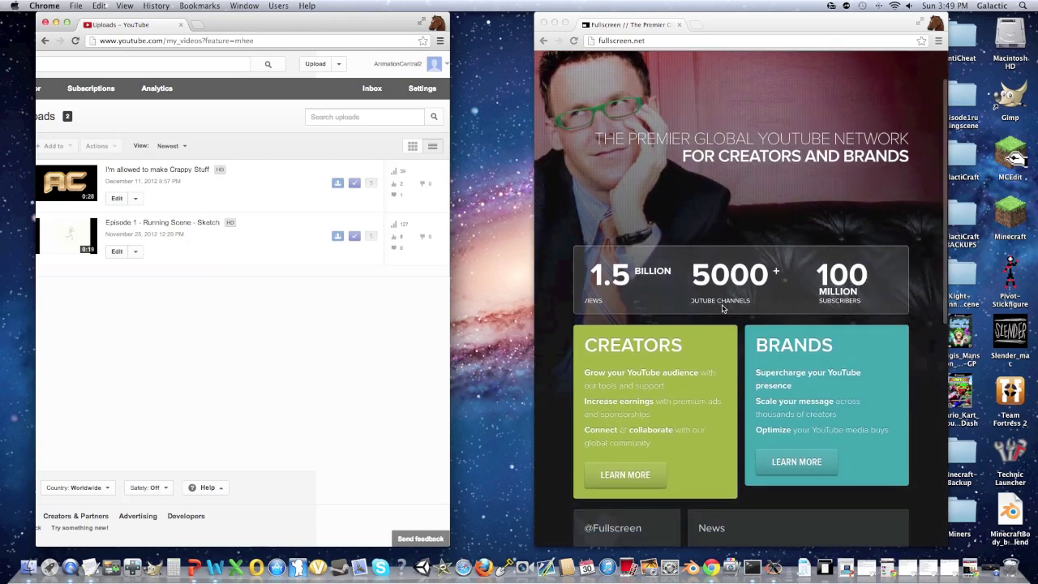
scroll(726, 308, up, 1)
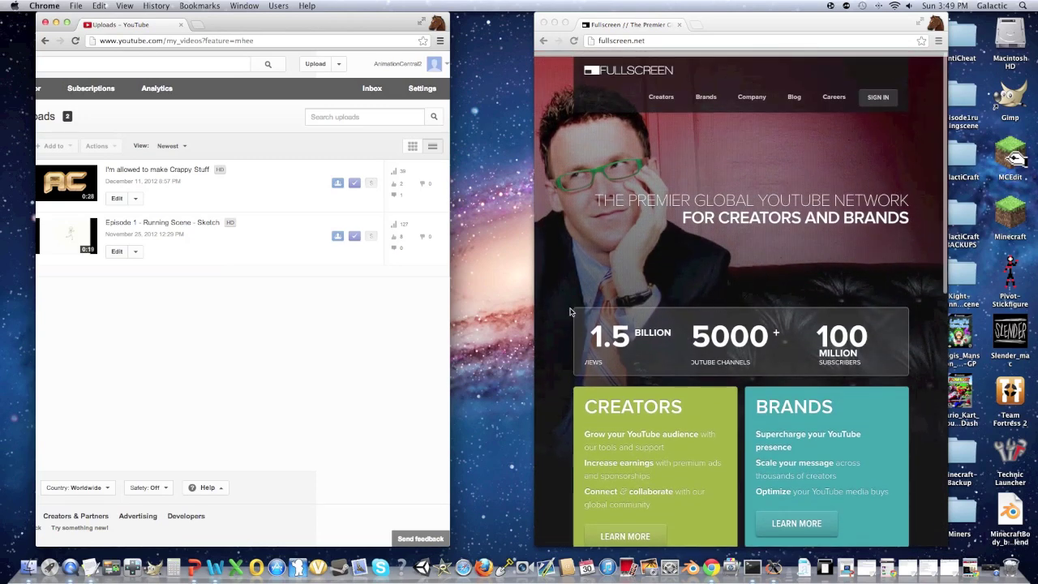
Step: Switch to the Fullscreen window and scroll its homepage down to the Creators section
click(535, 316)
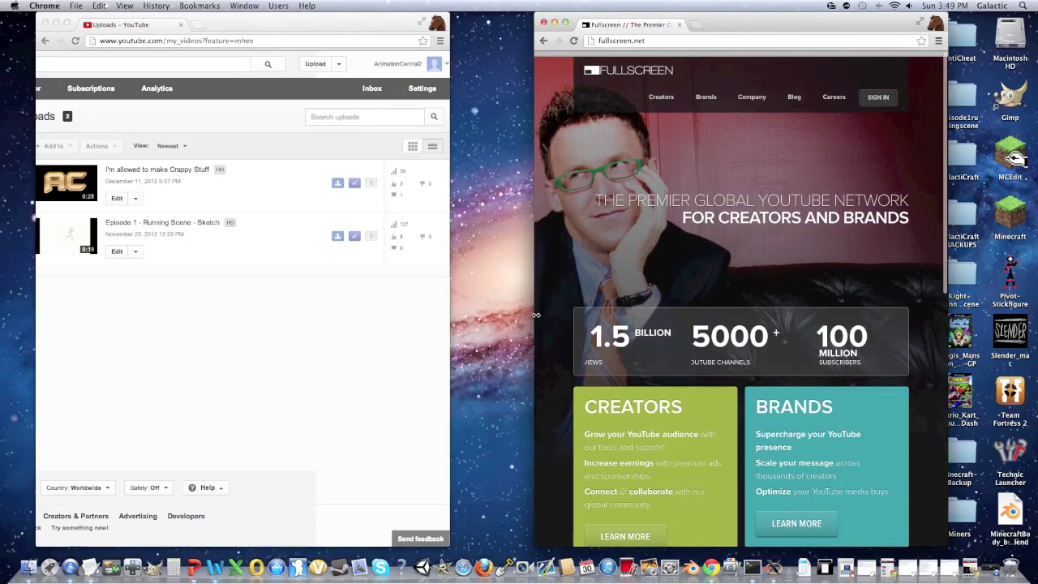
scroll(536, 315, down, 1)
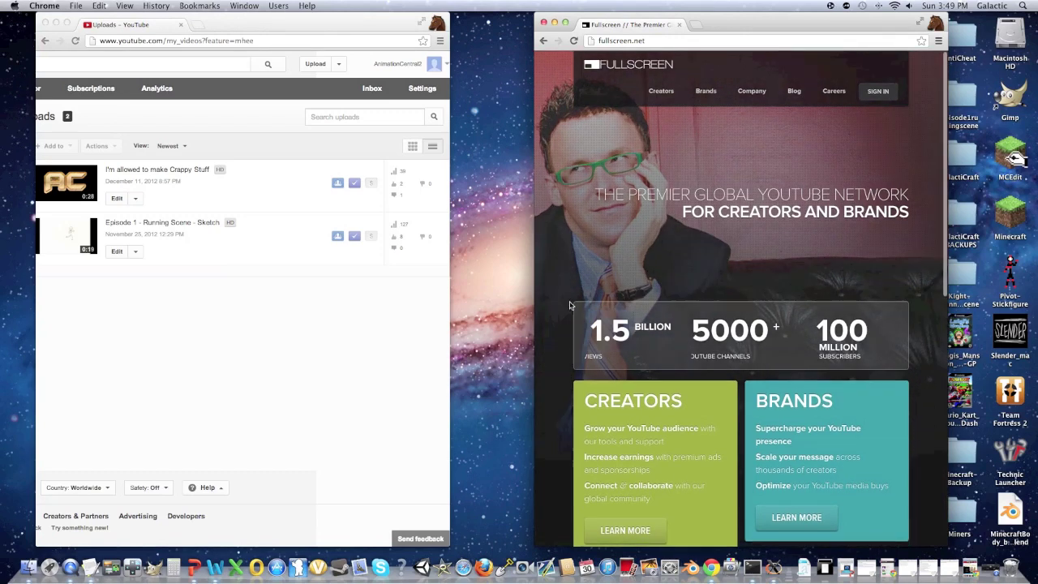
scroll(569, 305, down, 3)
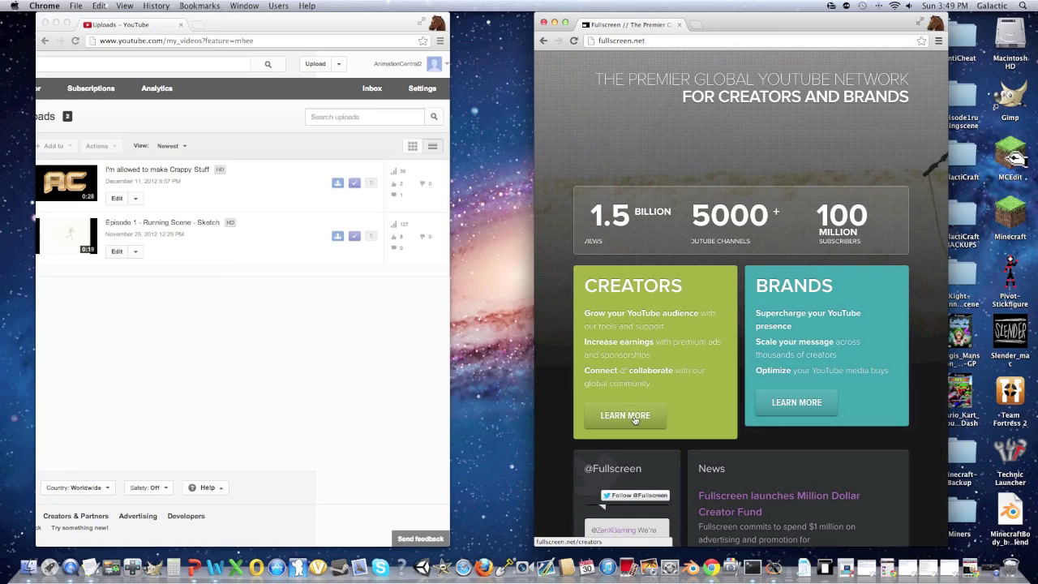
Step: Start a Fullscreen creator application and grant it access to the YouTube channel
click(633, 417)
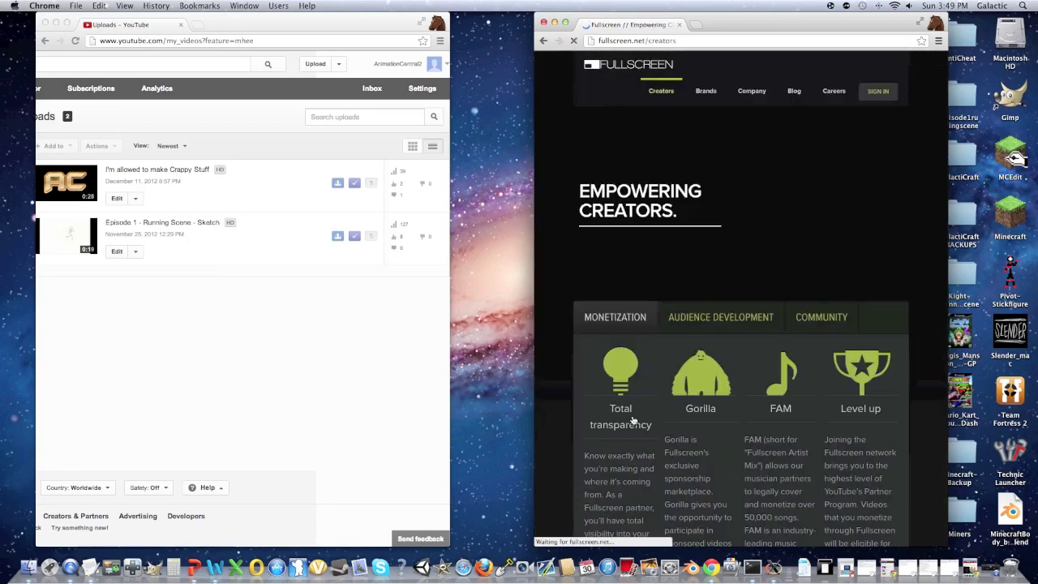
scroll(633, 420, down, 10)
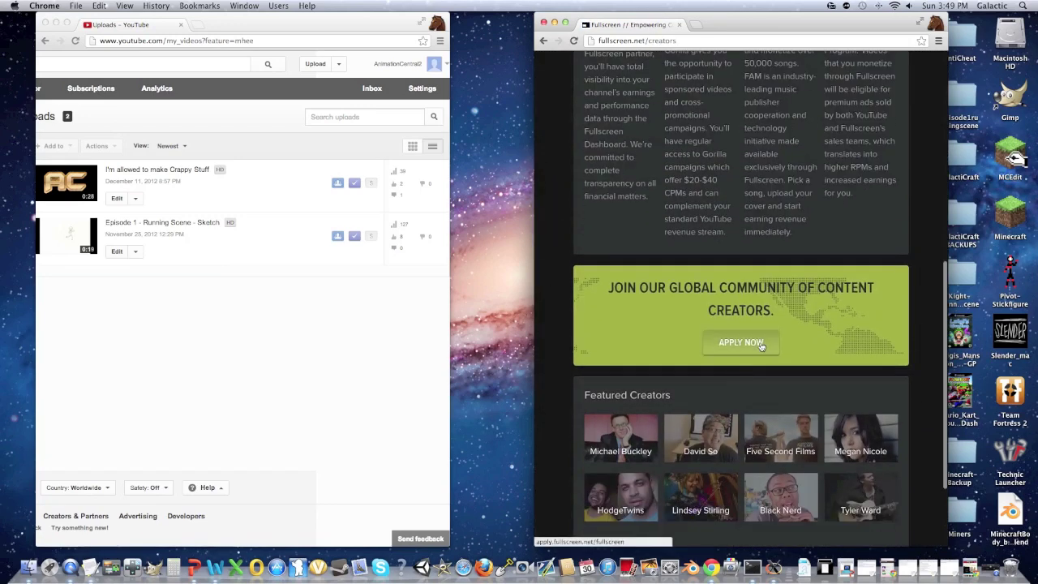
click(748, 346)
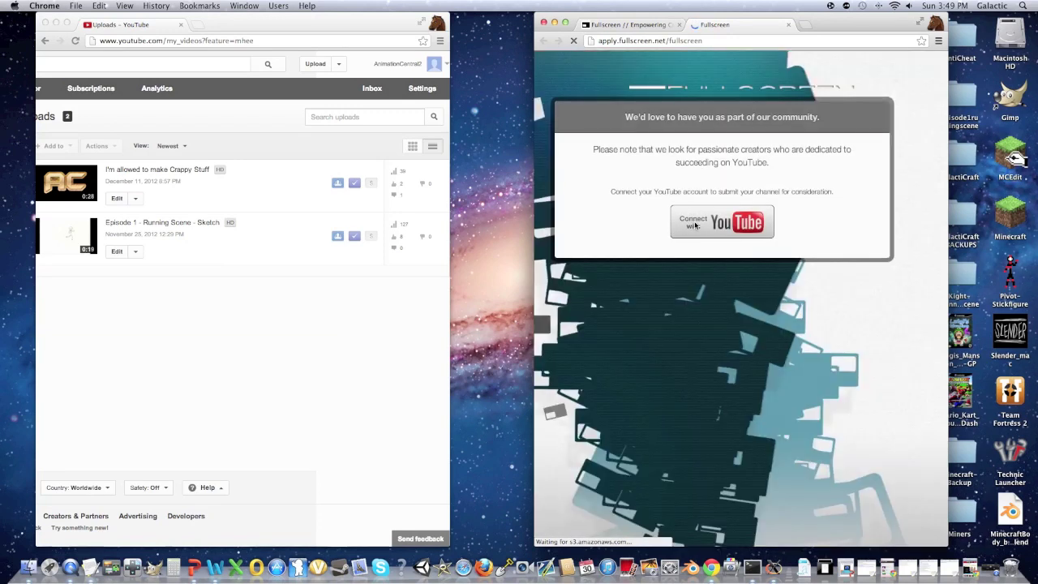
click(708, 225)
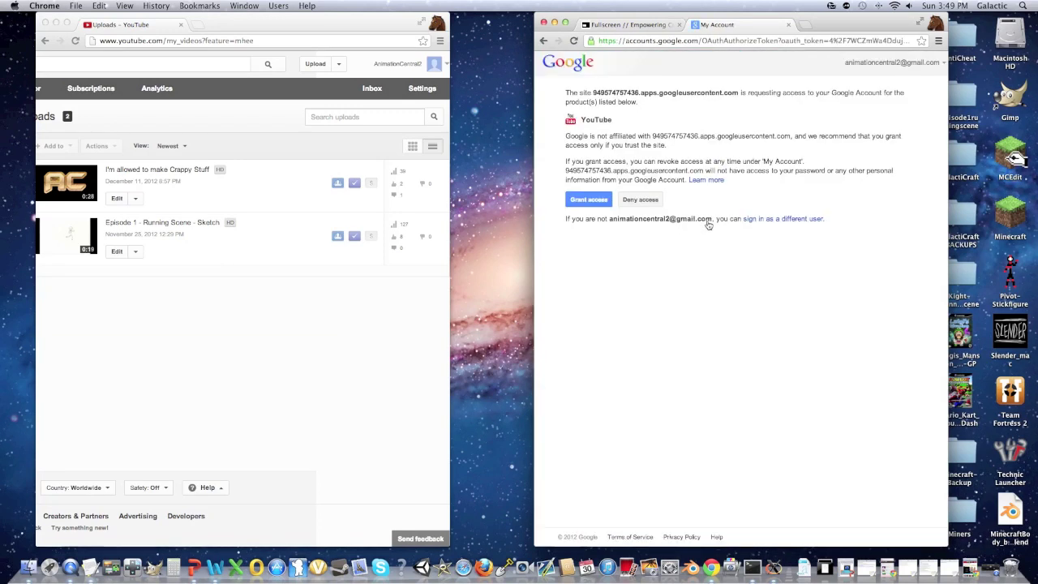
click(599, 204)
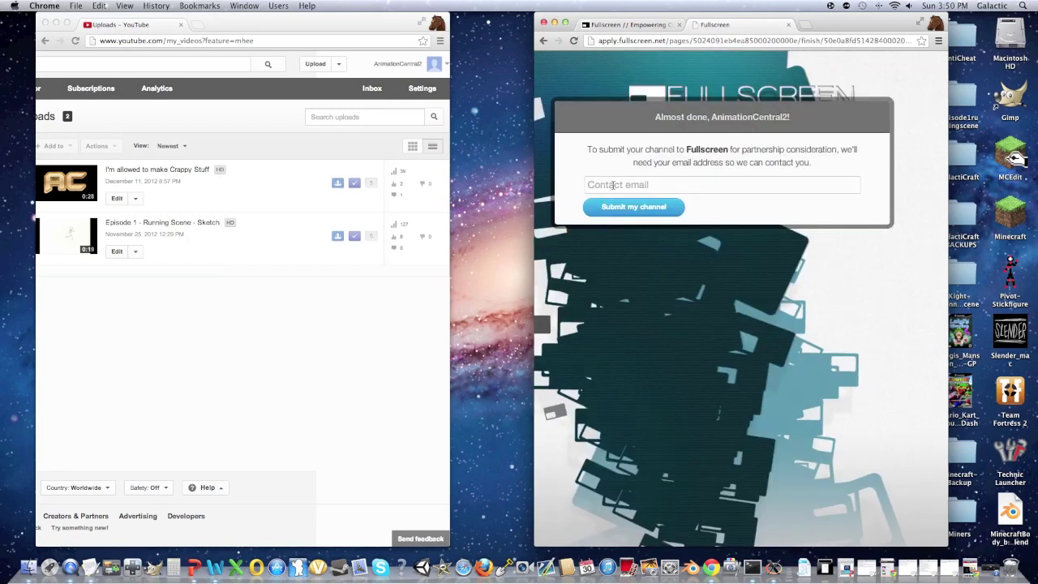
Step: Enter the contact email address, submit the channel, and close the application tab
click(613, 185)
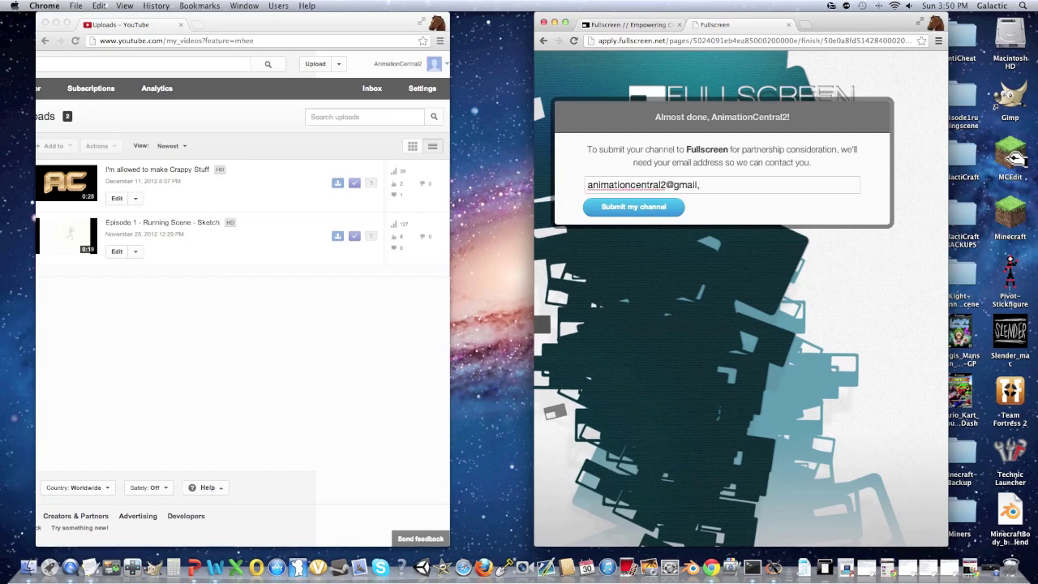
click(612, 207)
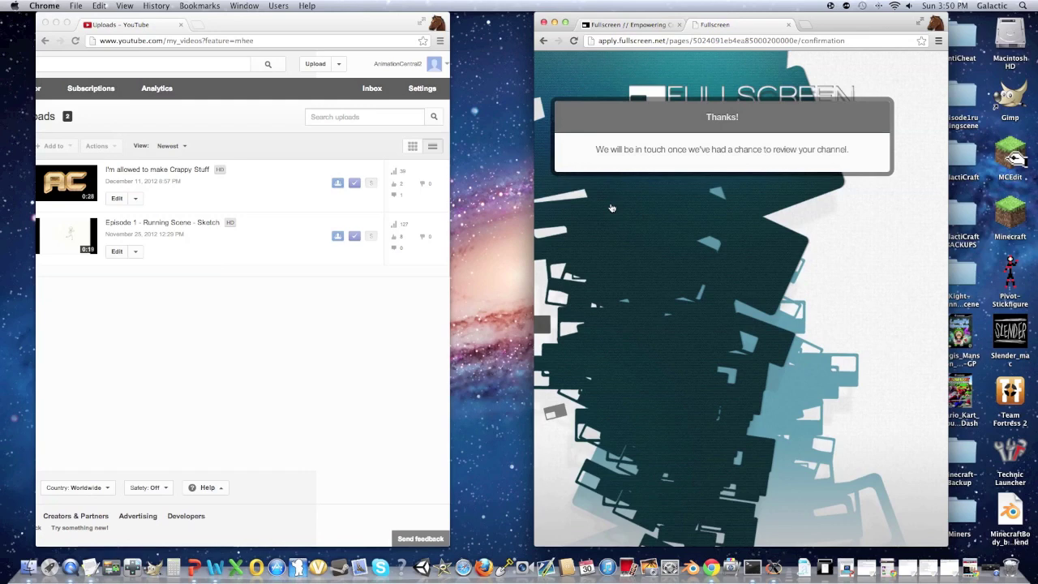
click(785, 26)
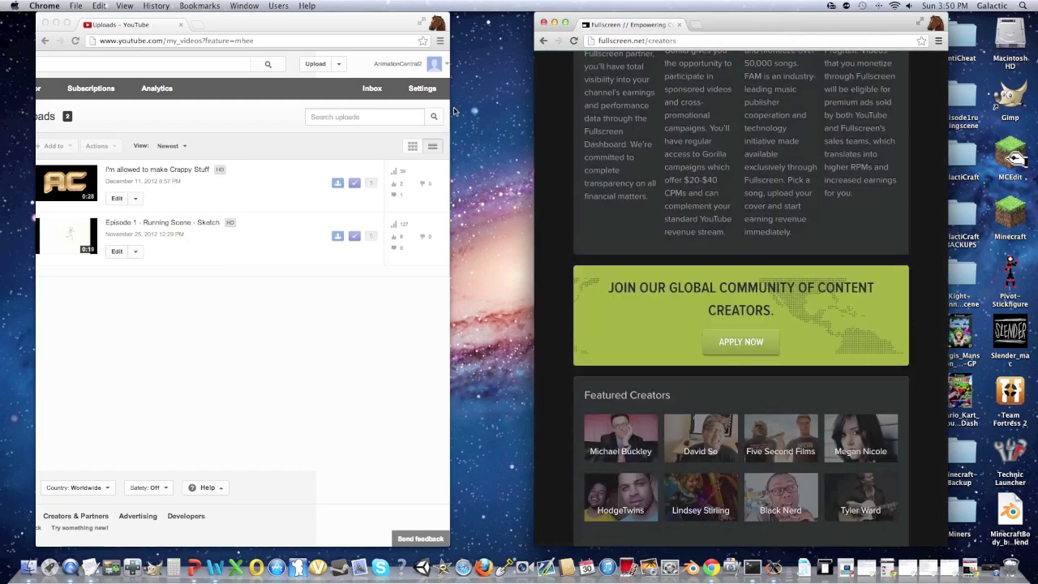
Step: Open Gmail in a new tab and read the 'Open Submission Denied' email
click(197, 25)
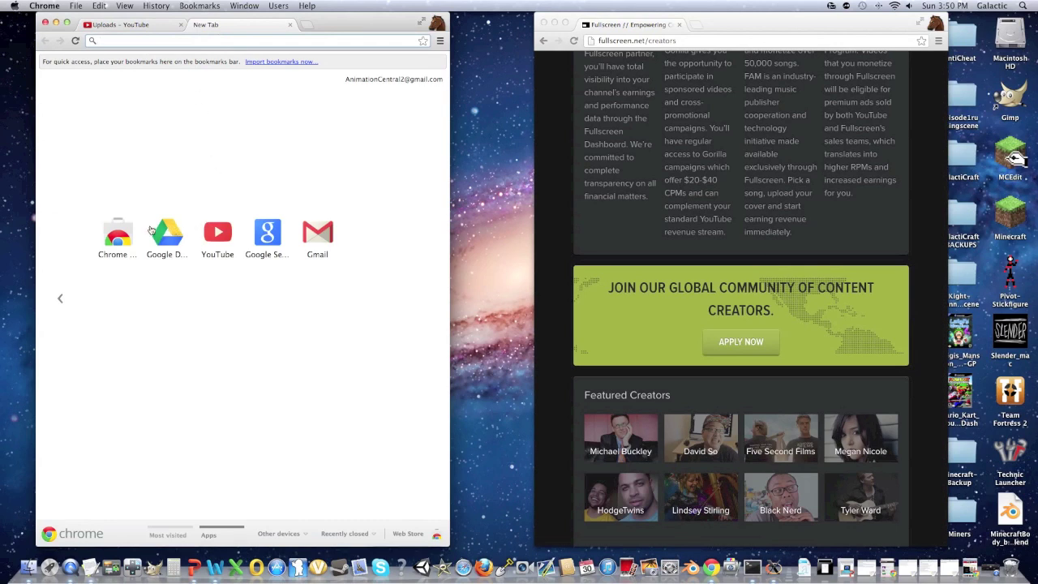
click(317, 240)
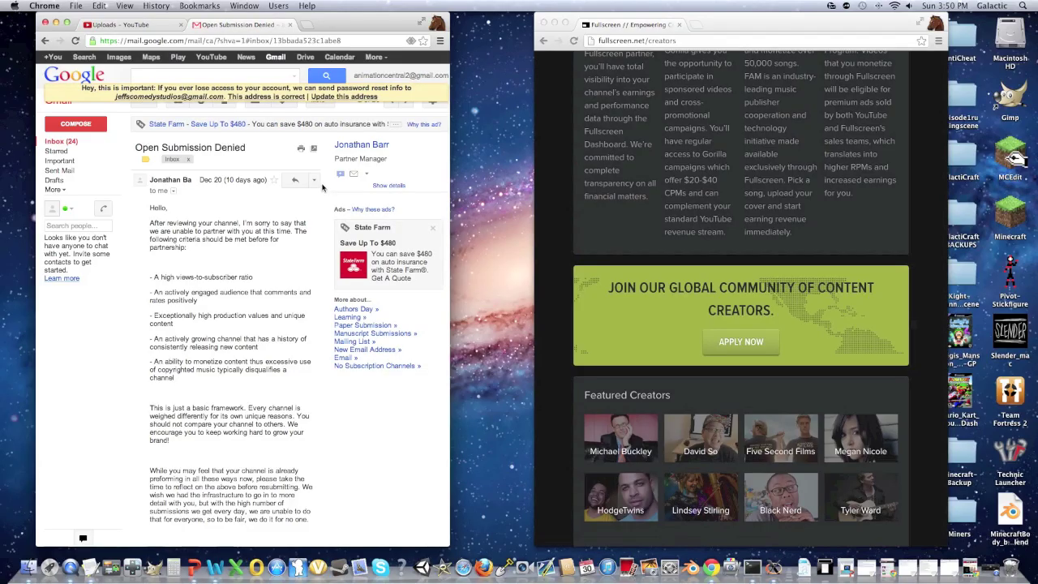
scroll(216, 224, down, 5)
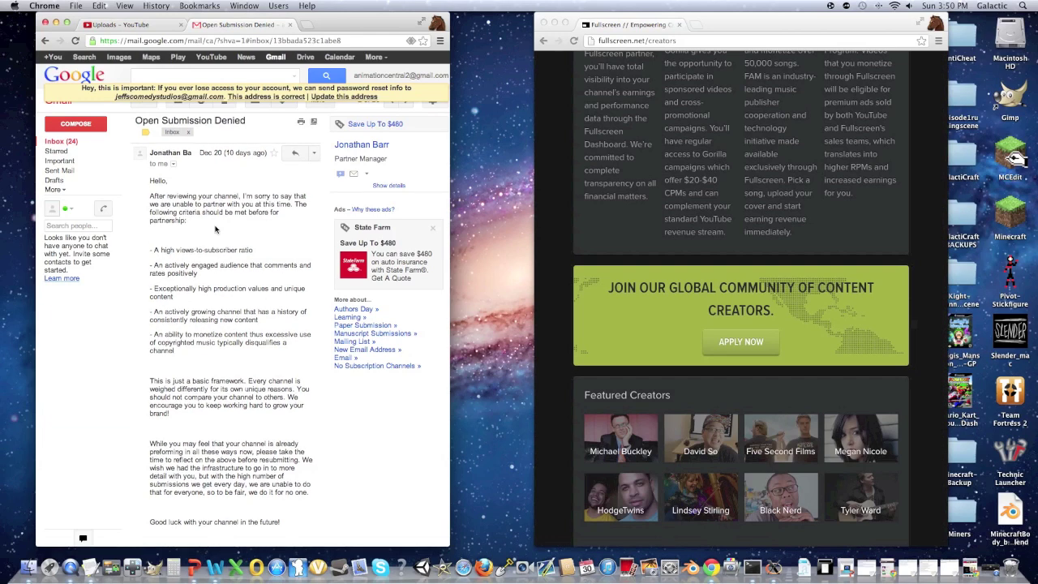
scroll(215, 229, down, 10)
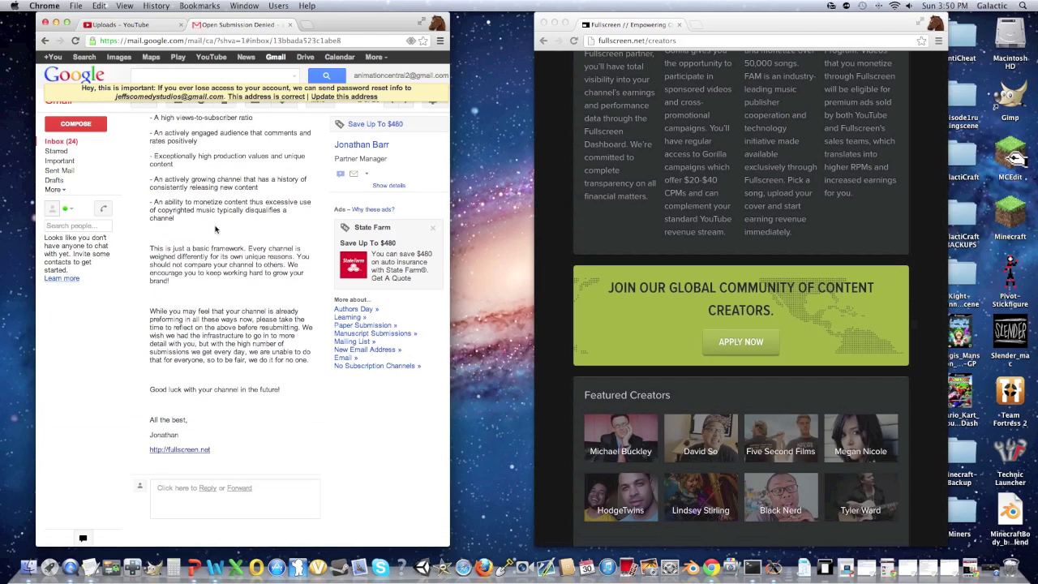
scroll(215, 229, up, 15)
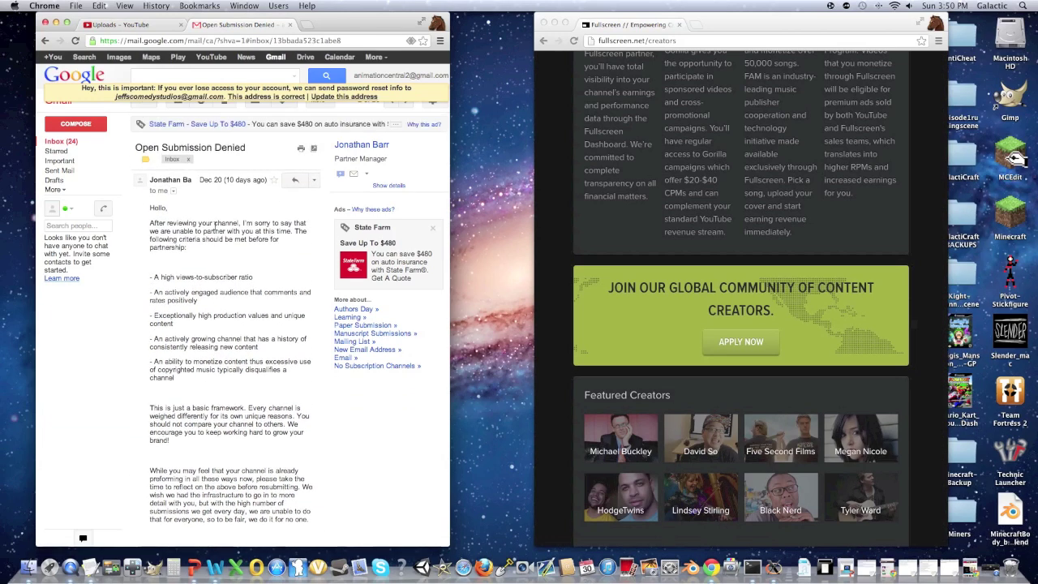
scroll(265, 328, down, 1)
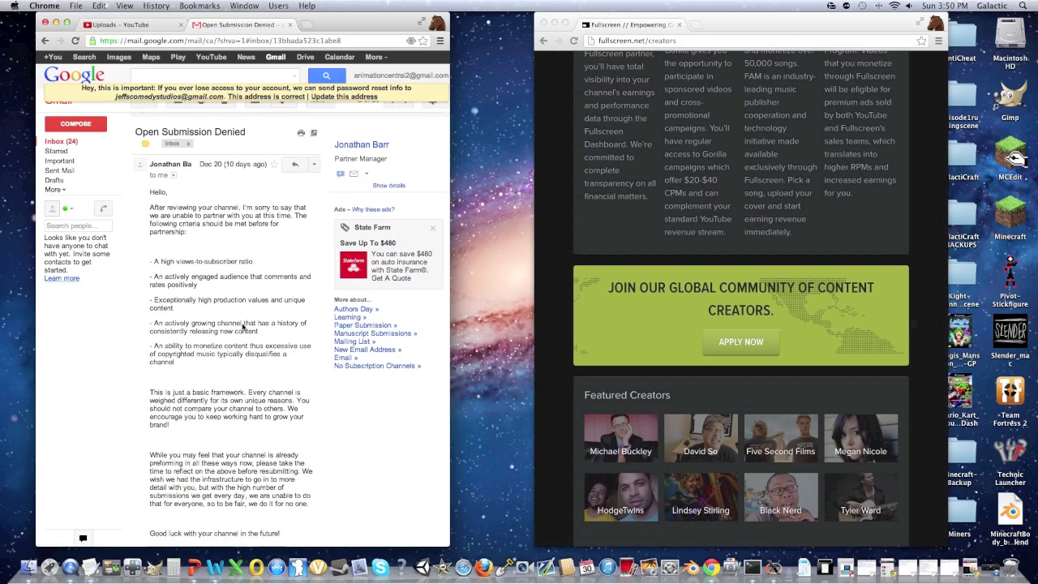
Step: Glance at the YouTube uploads tab, then return and read the rest of the denial's partnership criteria
click(154, 25)
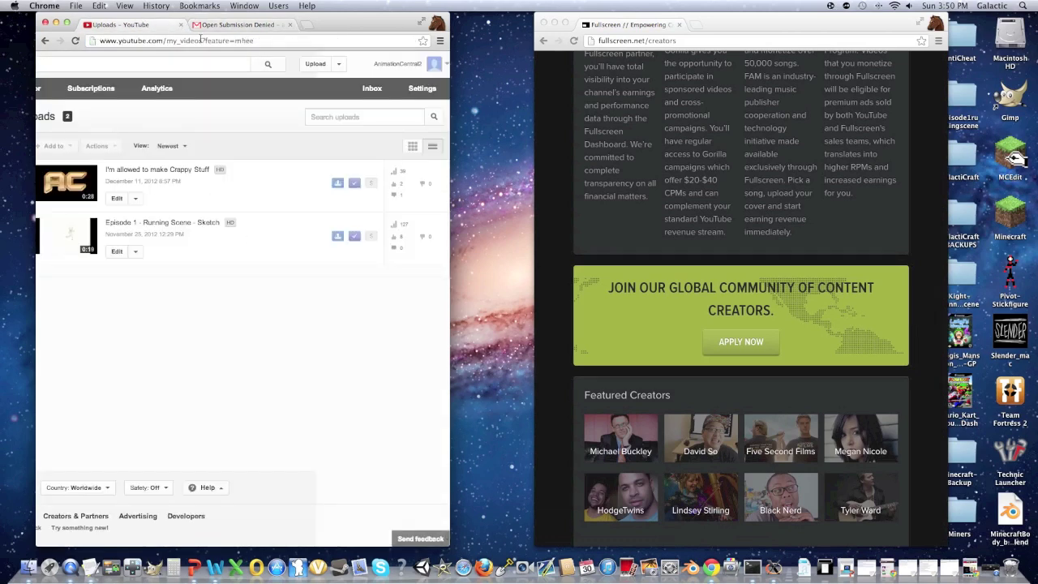
click(237, 28)
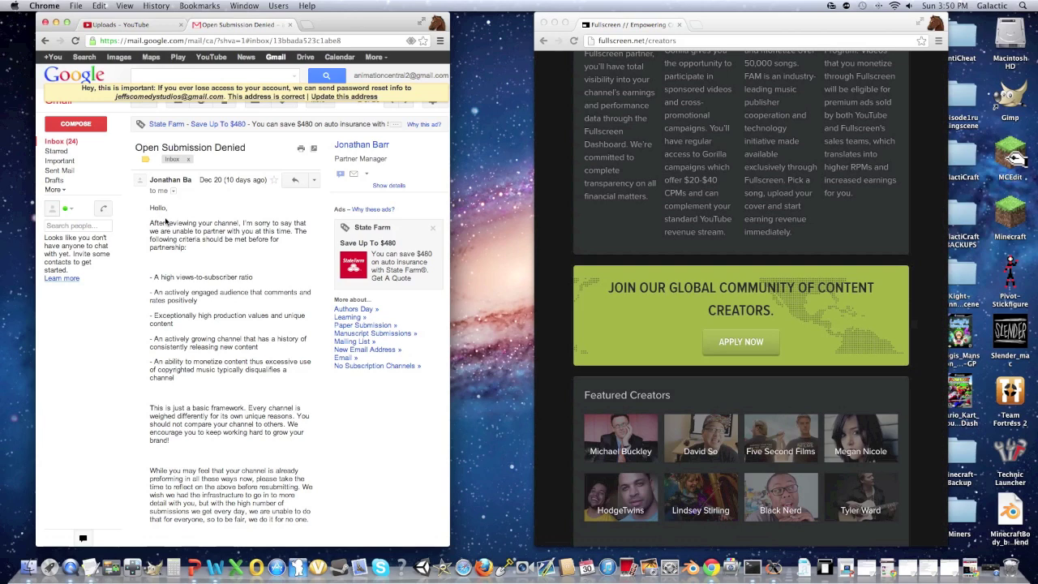
scroll(221, 272, down, 2)
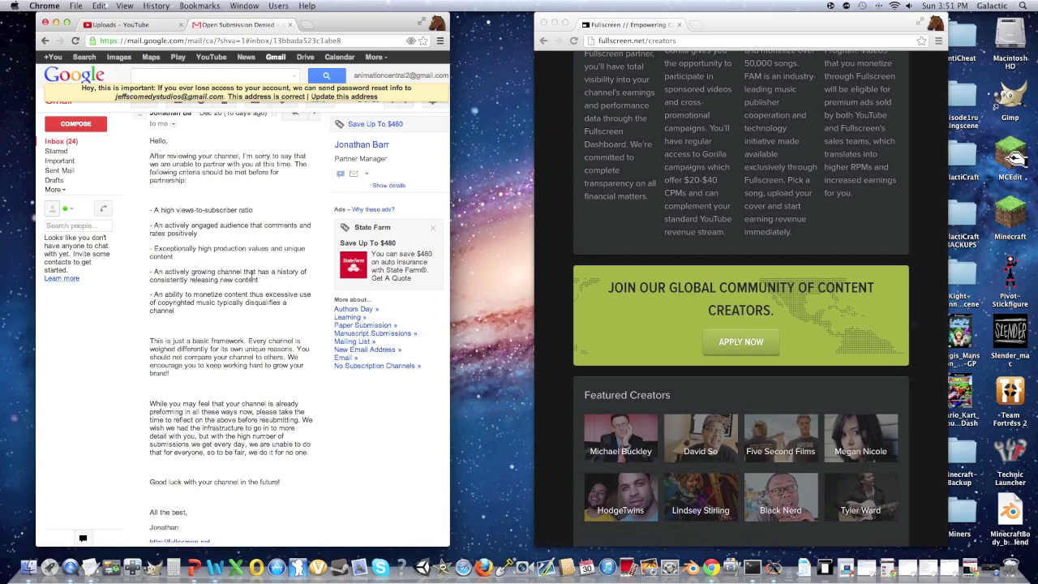
scroll(252, 275, down, 3)
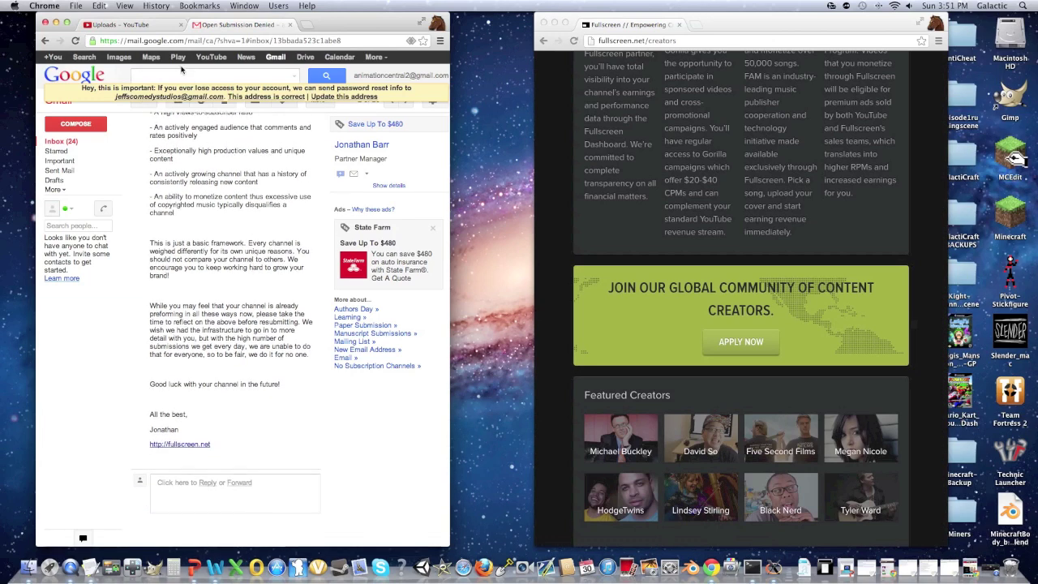
Step: Replace the AC thumbnail on 'I'm allowed to make Crappy Stuff' with the first auto-generated frame and save
click(154, 26)
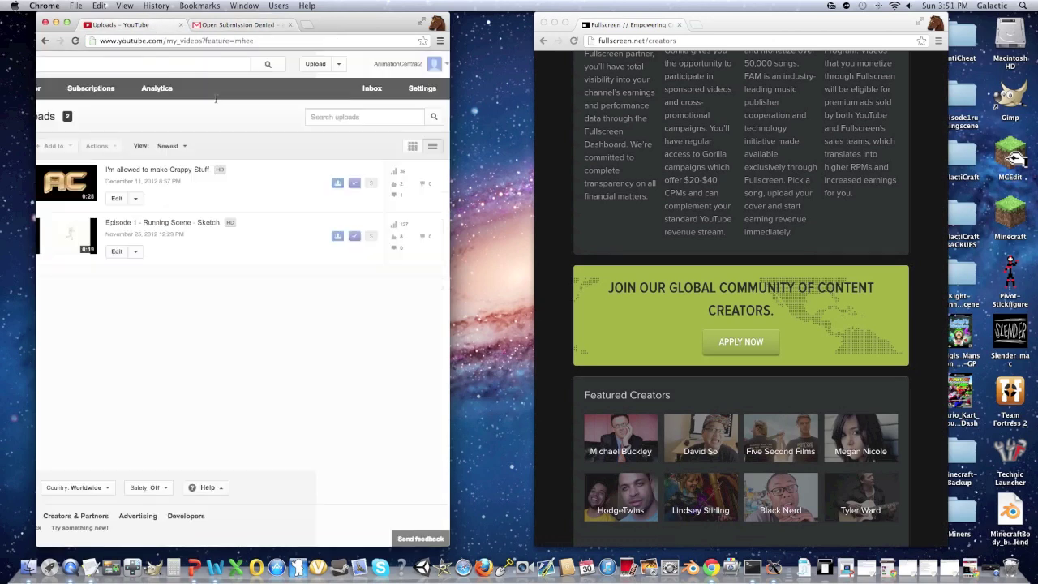
click(117, 198)
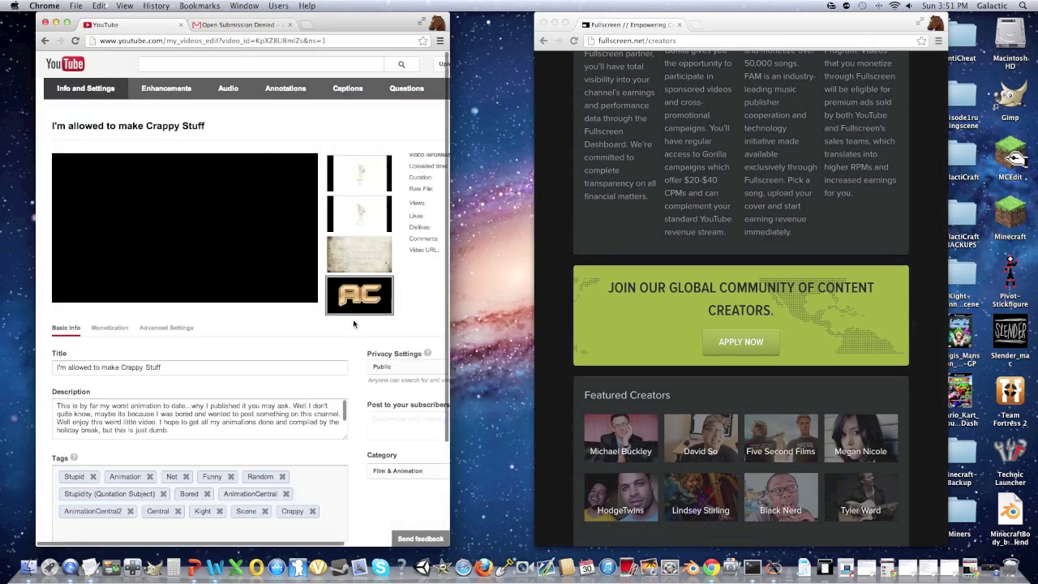
mouse_move(369, 302)
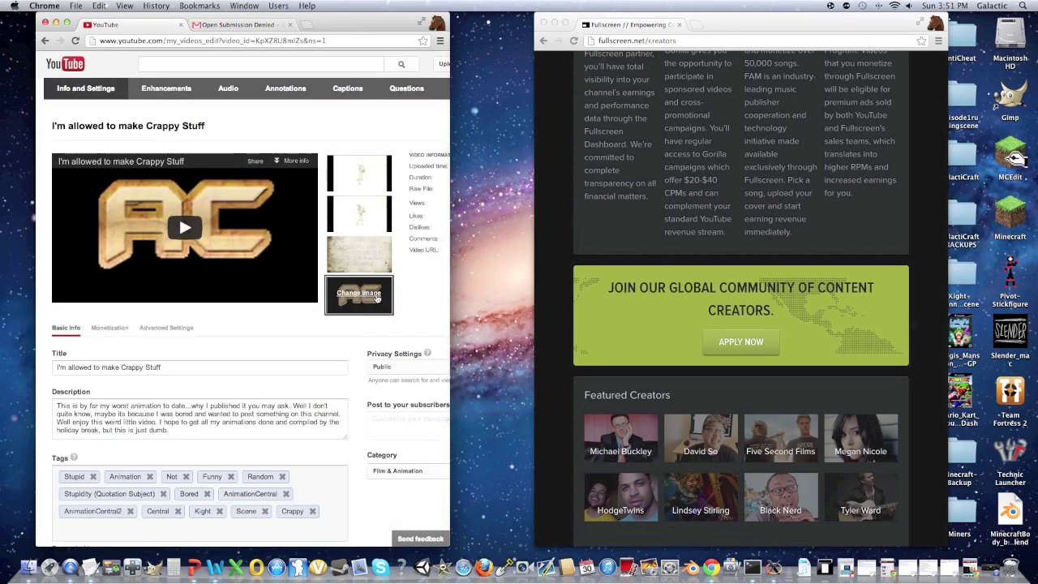
mouse_move(347, 177)
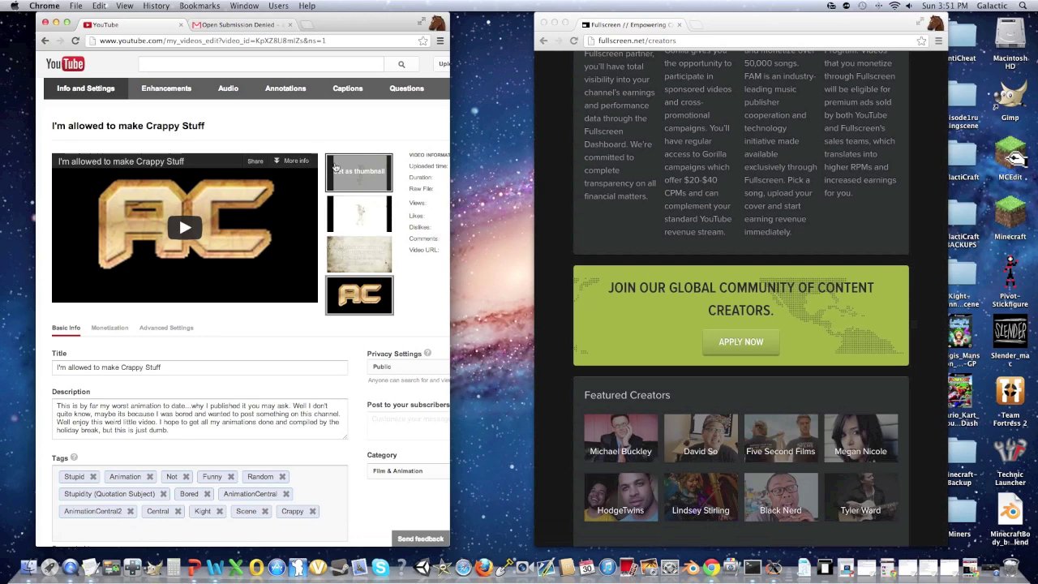
click(347, 177)
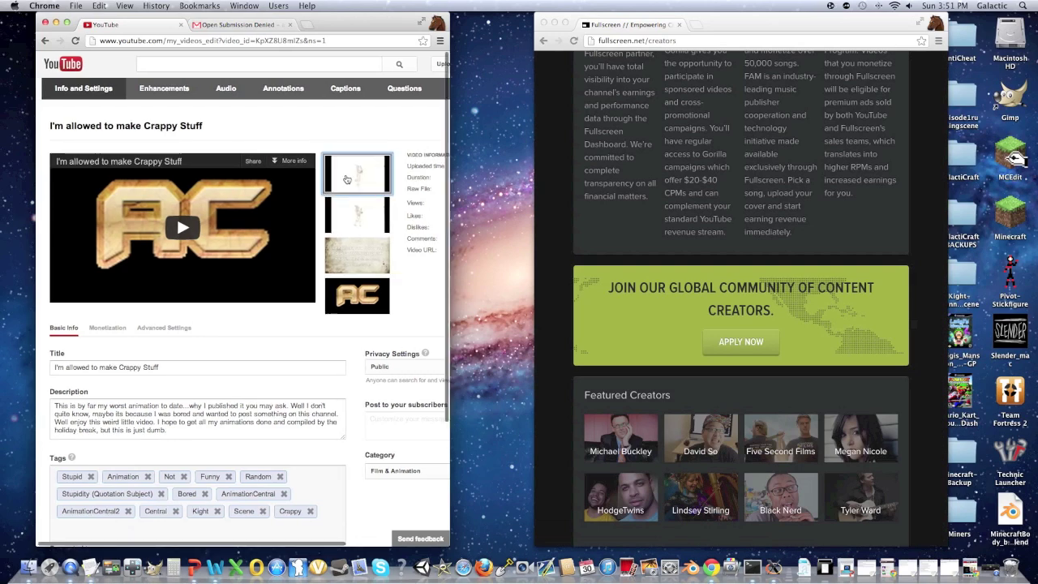
scroll(347, 177, right, 3)
click(415, 128)
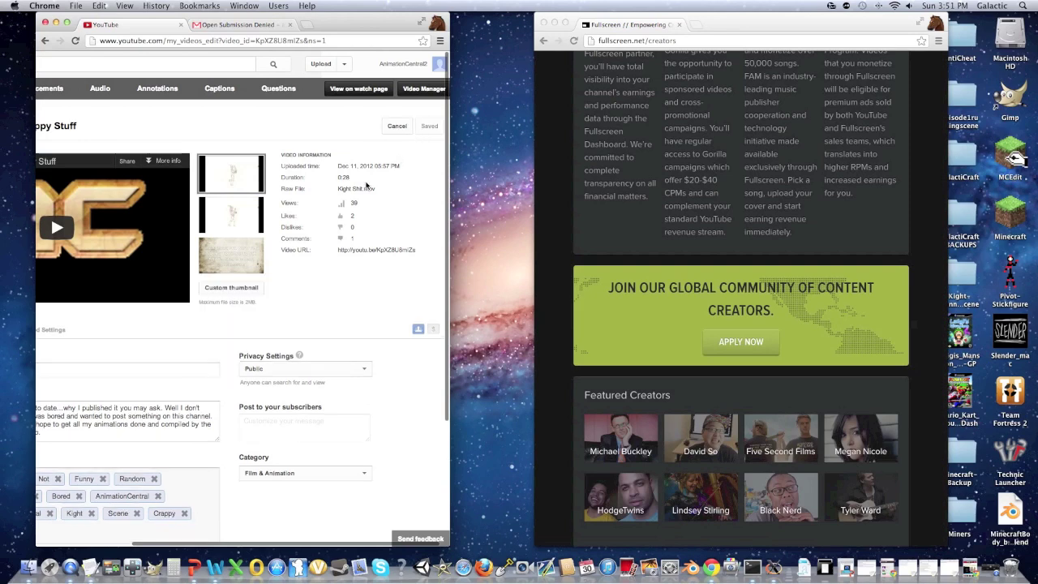